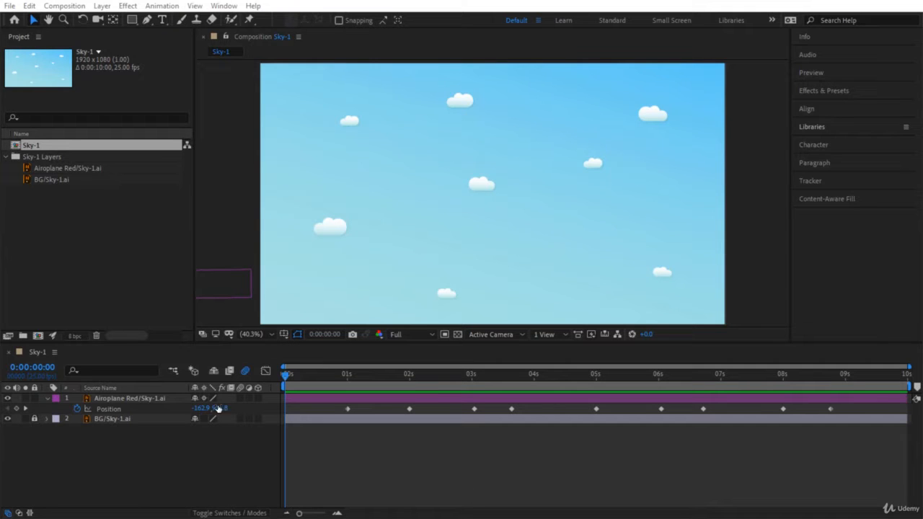
Preview the airplane animation from the start of the timeline and scrub through its first seconds.
left_click_drag(287, 380, 269, 449)
key("space")
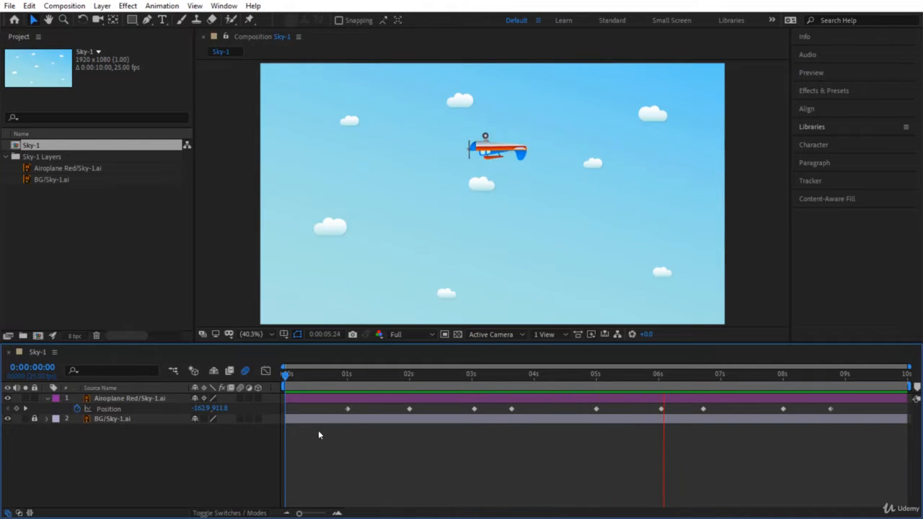
left_click_drag(283, 373, 449, 402)
left_click_drag(535, 414, 274, 427)
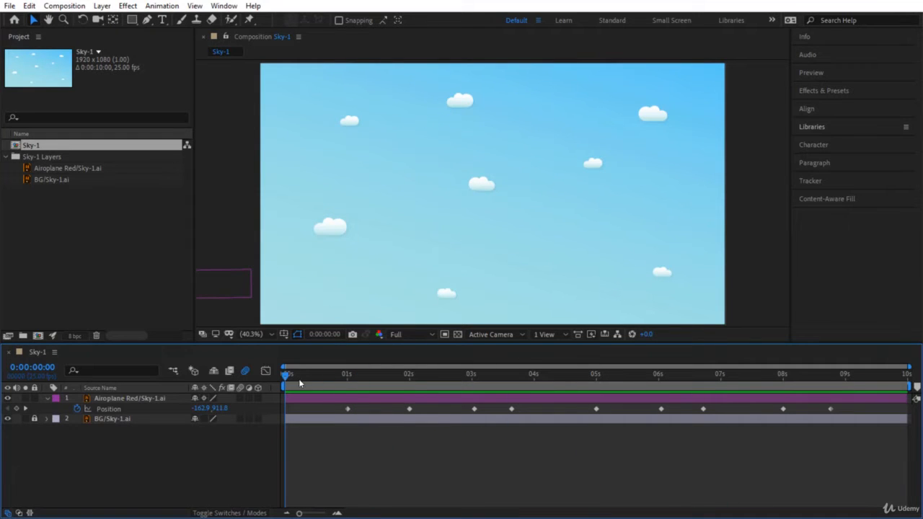
left_click_drag(283, 374, 346, 393)
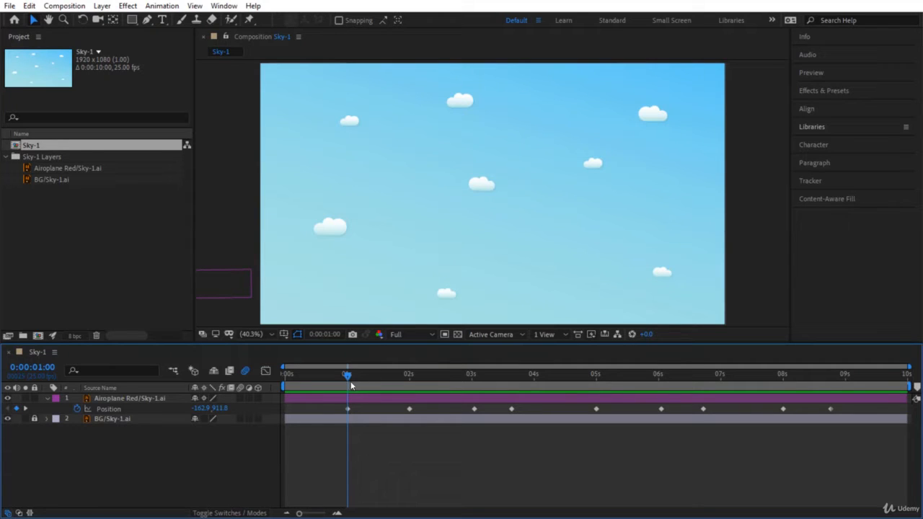
left_click_drag(348, 375, 275, 382)
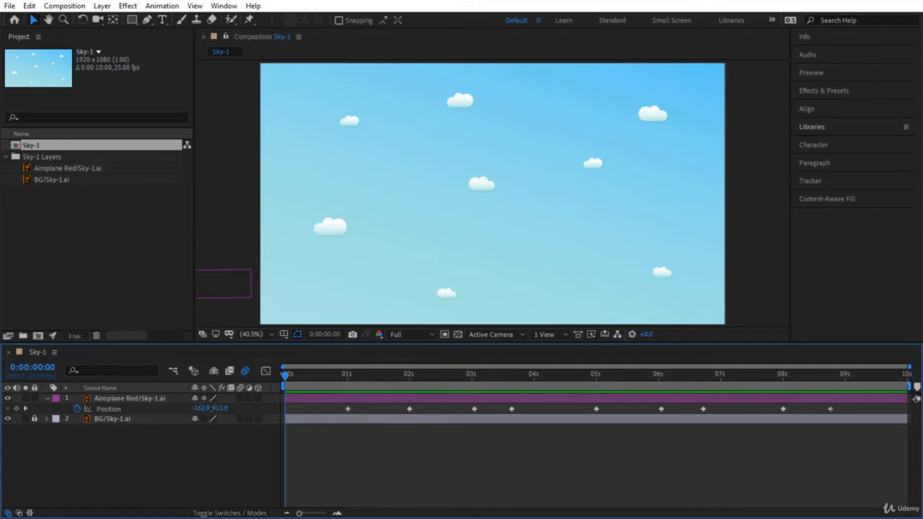
key("space")
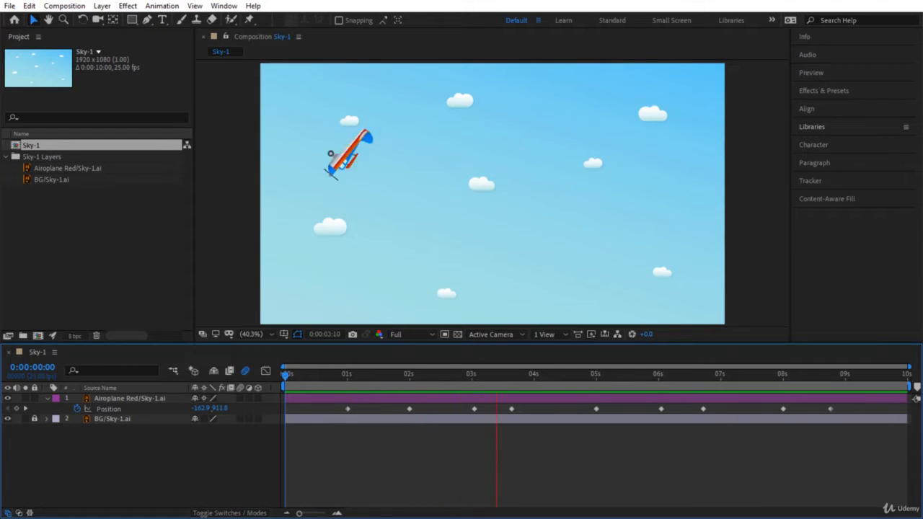
key("space")
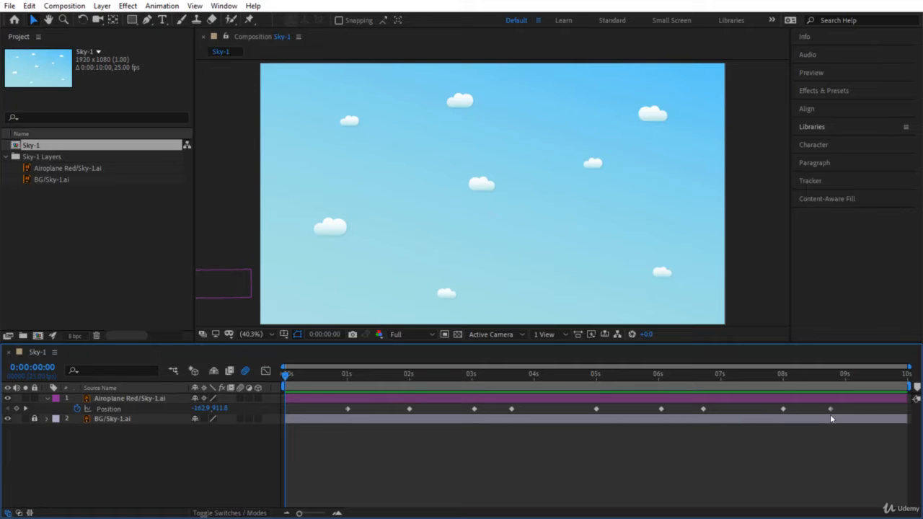
Try removing all Position keyframes from the airplane layer, undo the removal, and clear the keyframe selection.
left_click_drag(874, 473, 346, 414)
left_click(346, 454)
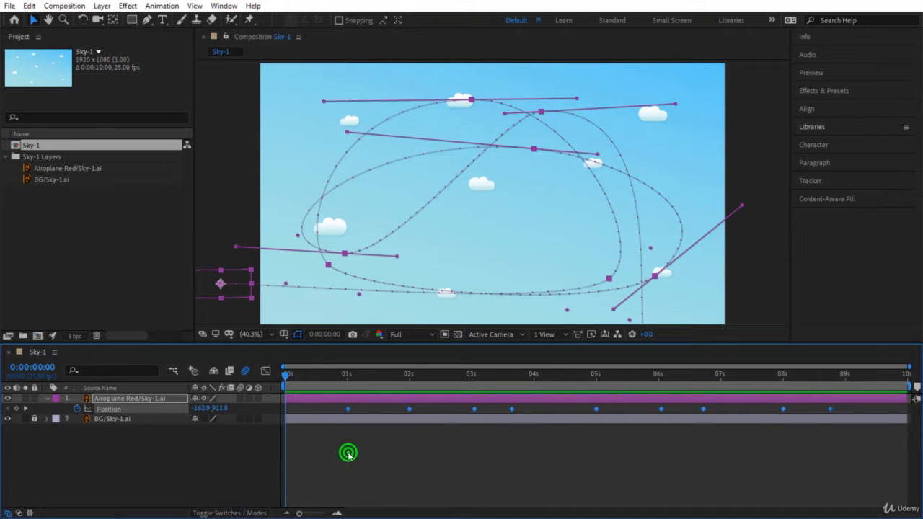
left_click(113, 410)
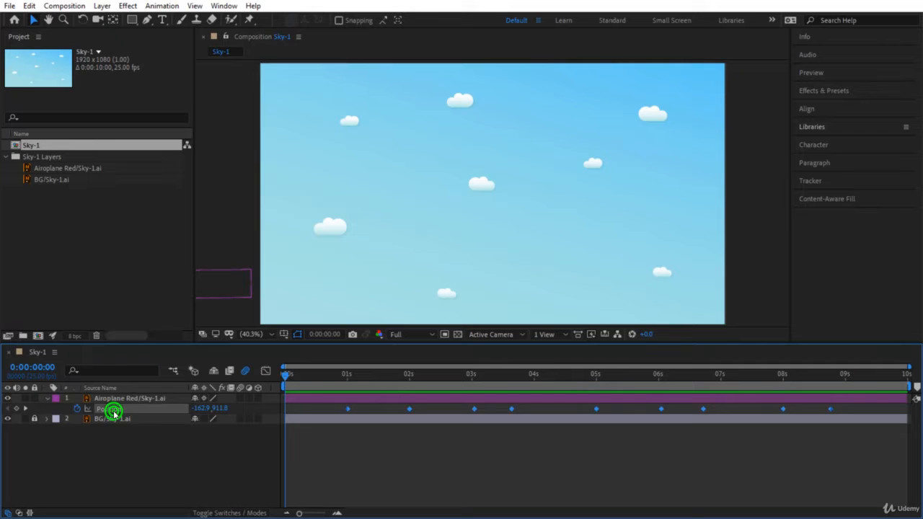
left_click(78, 409)
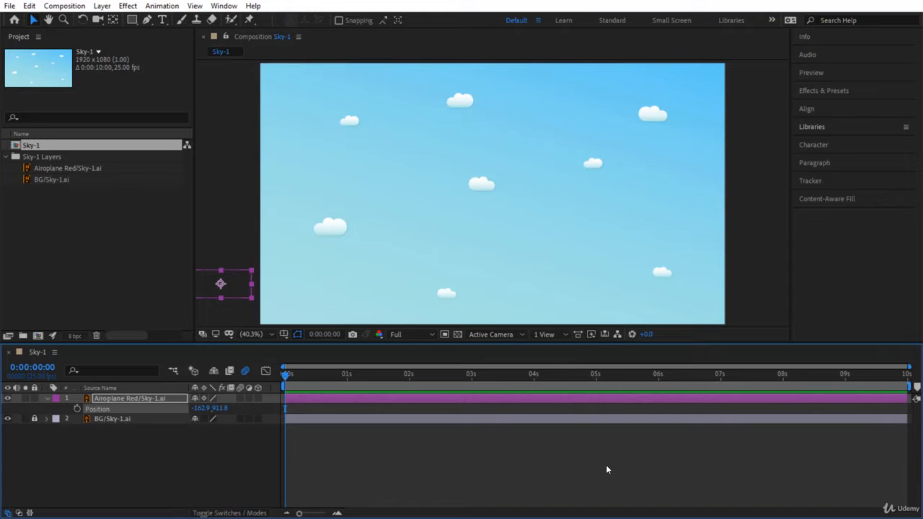
key("ctrl+z")
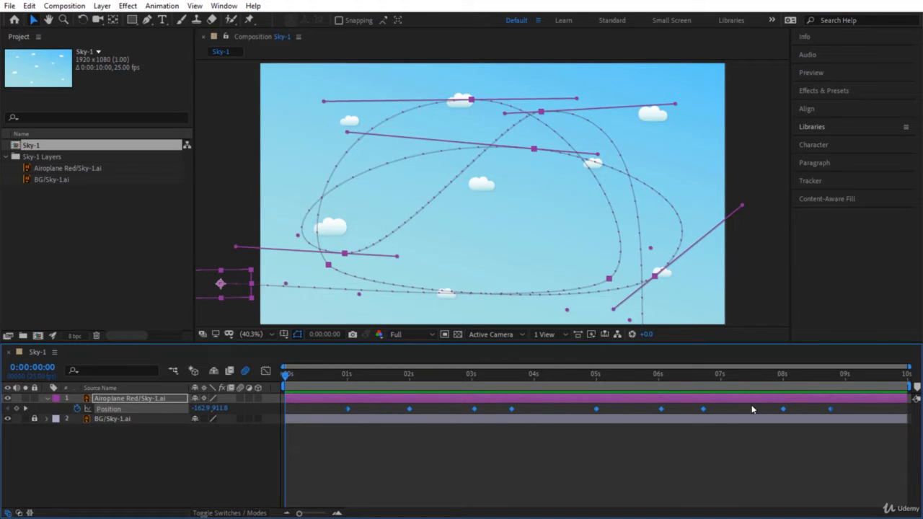
left_click(347, 411)
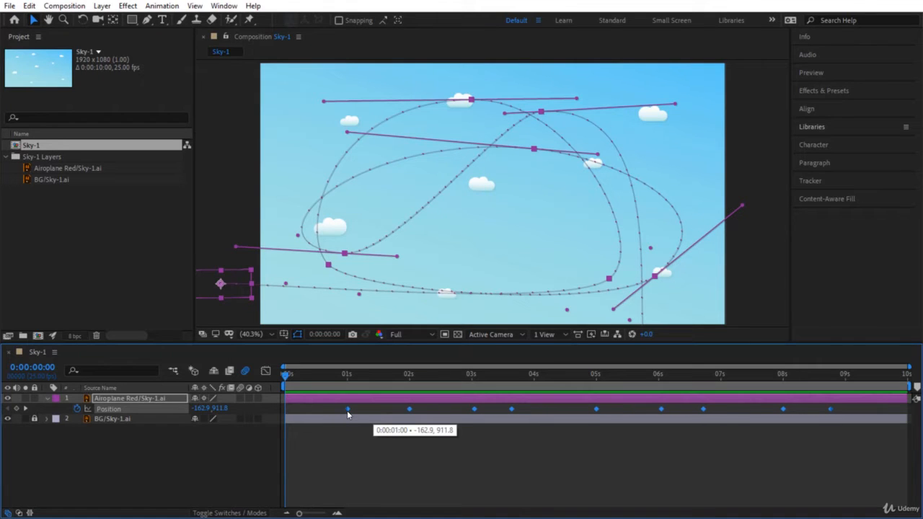
left_click(367, 454)
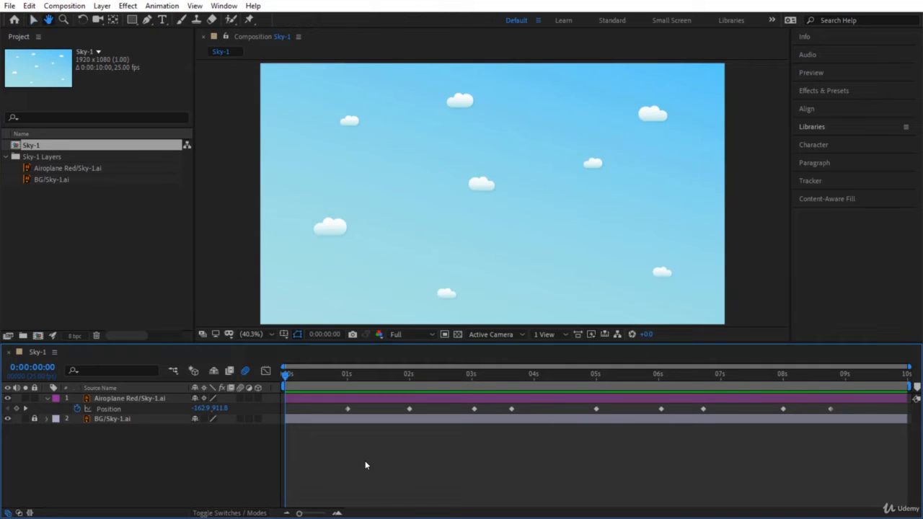
Play the airplane animation again and scrub to 3 seconds, back to the start, and on to 0:00:00:24.
key("space")
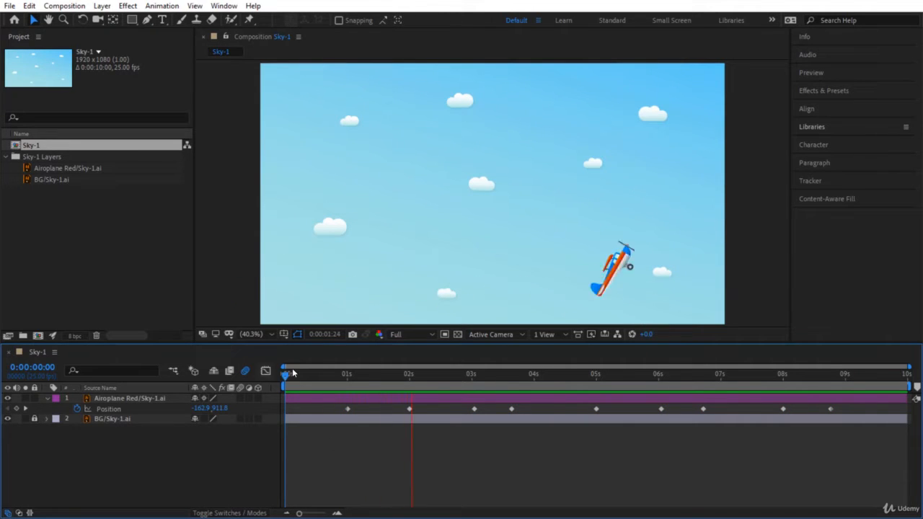
left_click_drag(286, 377, 473, 412)
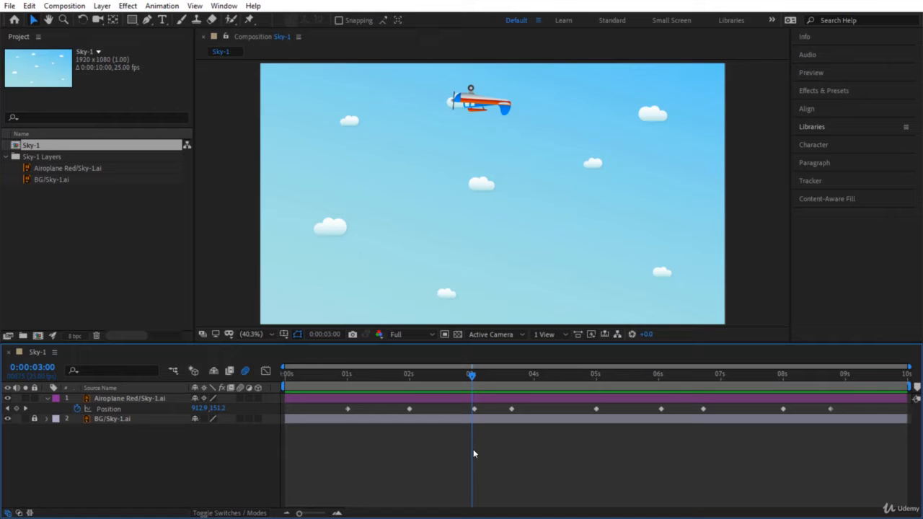
key("space")
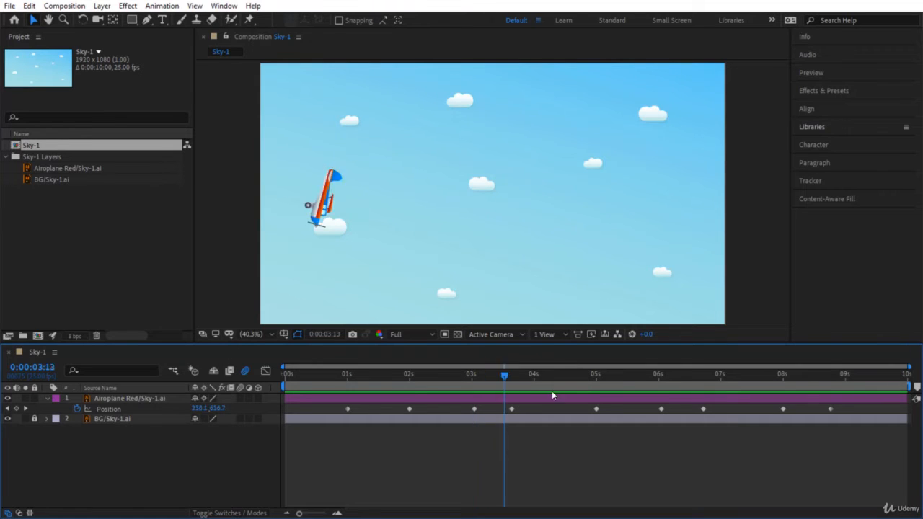
left_click_drag(309, 425, 285, 431)
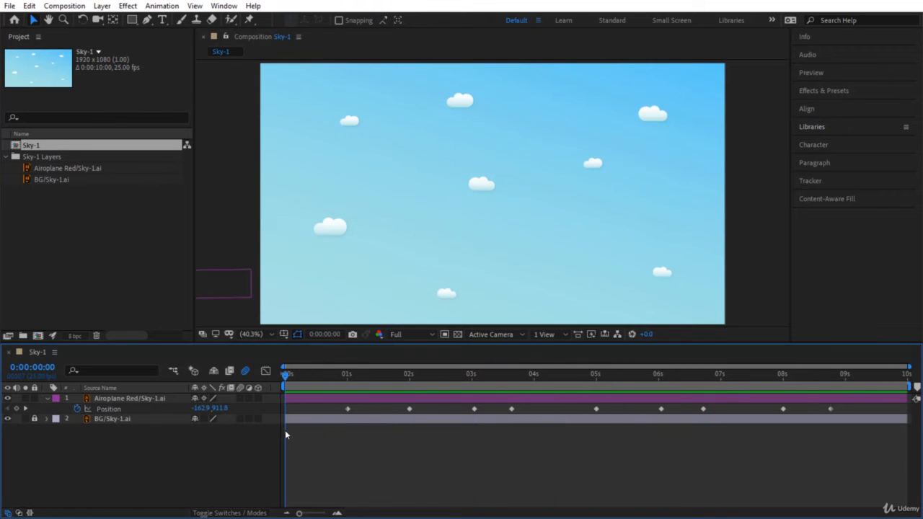
key("space")
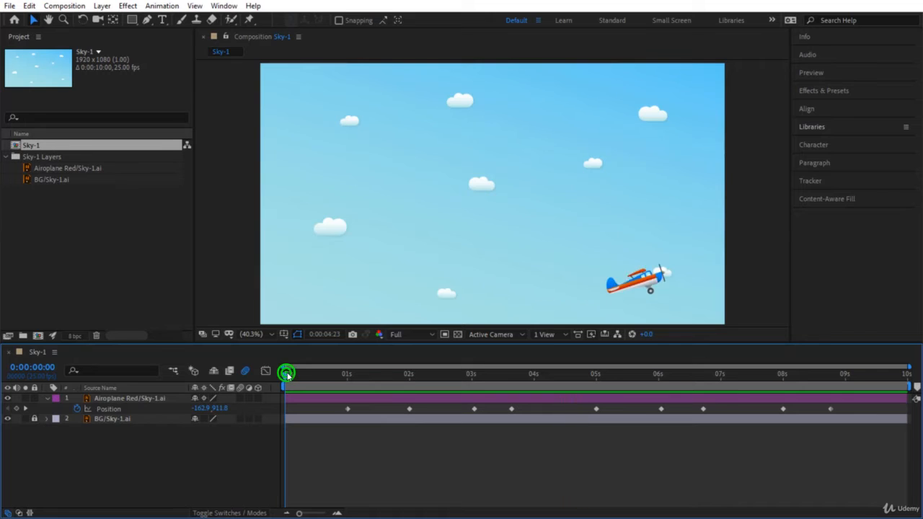
left_click_drag(287, 375, 345, 377)
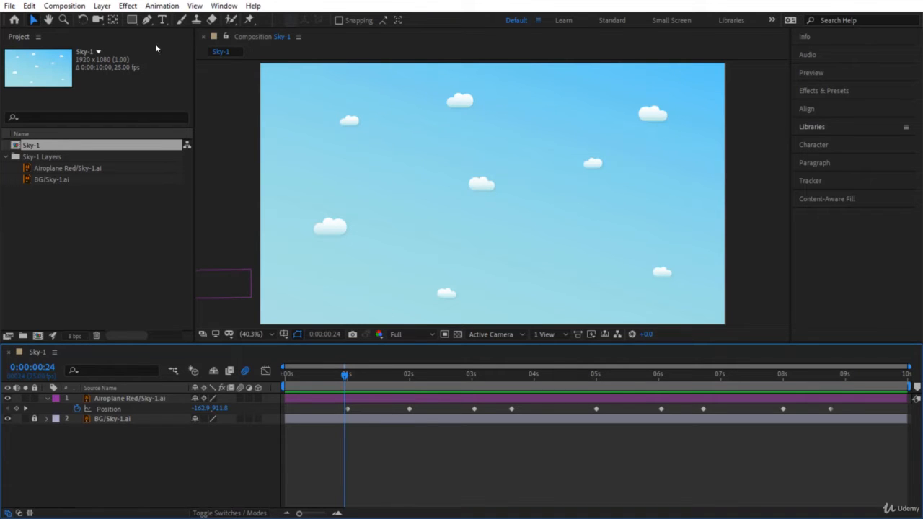
Add the Sky-1 composition to the Render Queue and show the queue.
left_click(79, 8)
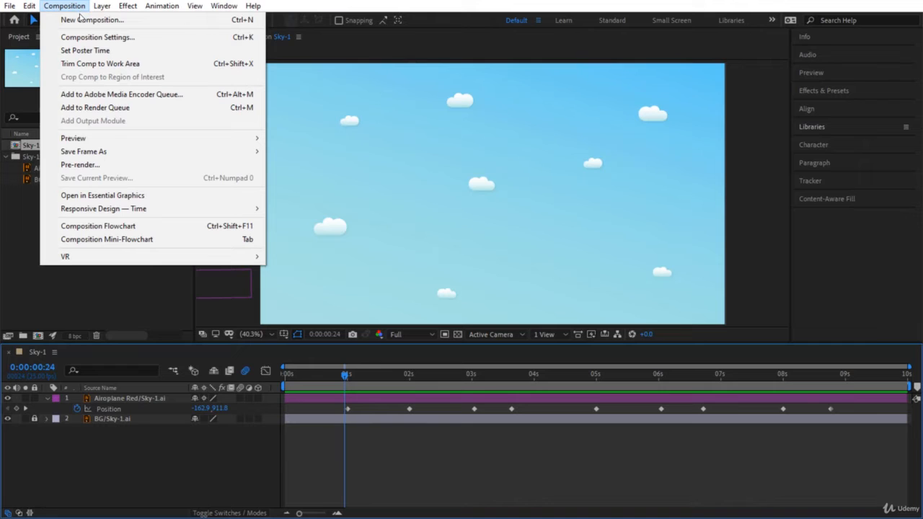
left_click(88, 108)
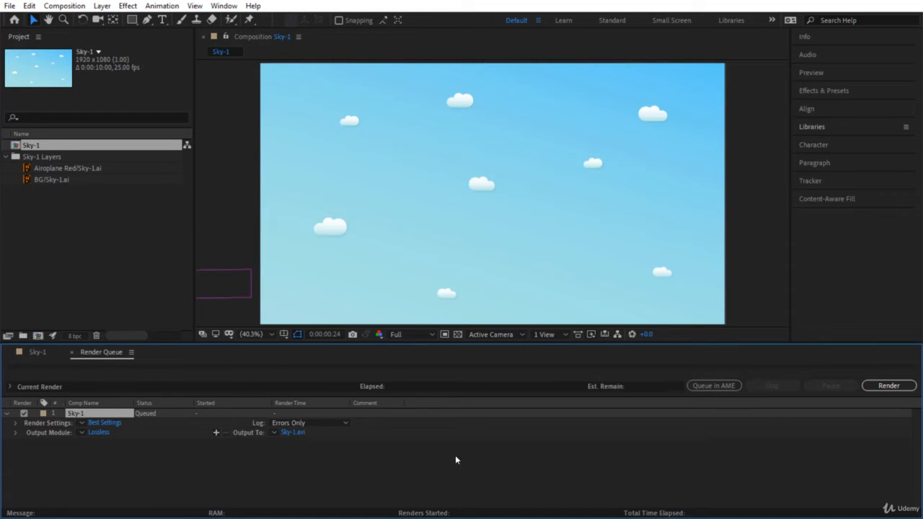
left_click(32, 353)
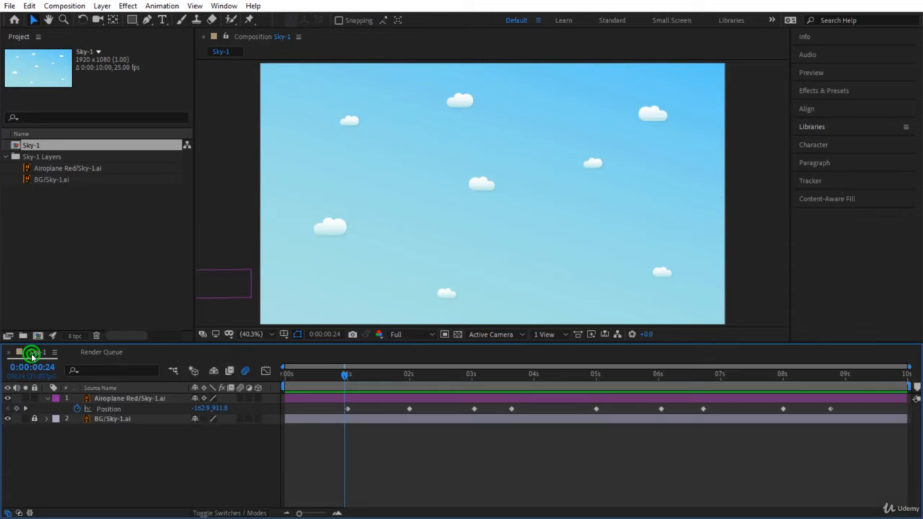
left_click(102, 353)
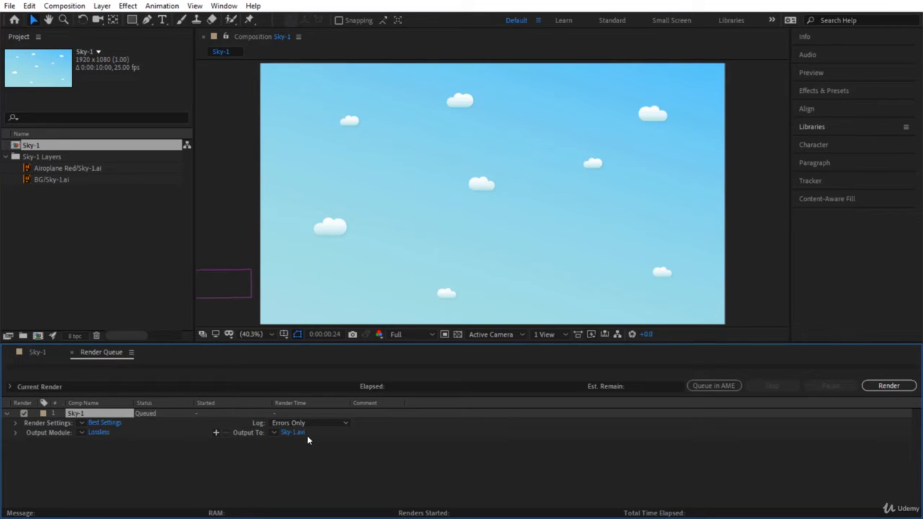
Review the quality and resolution choices in the render settings and accept Best quality at Full resolution.
left_click(104, 423)
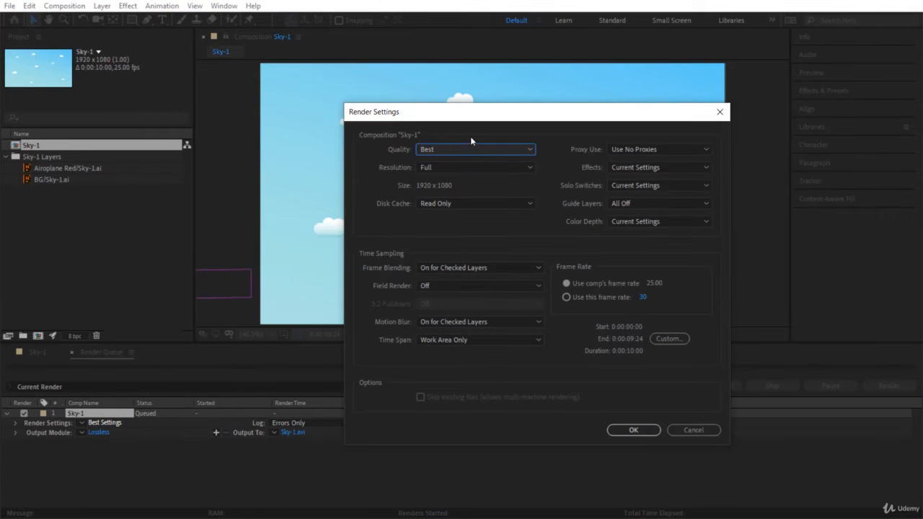
left_click(452, 149)
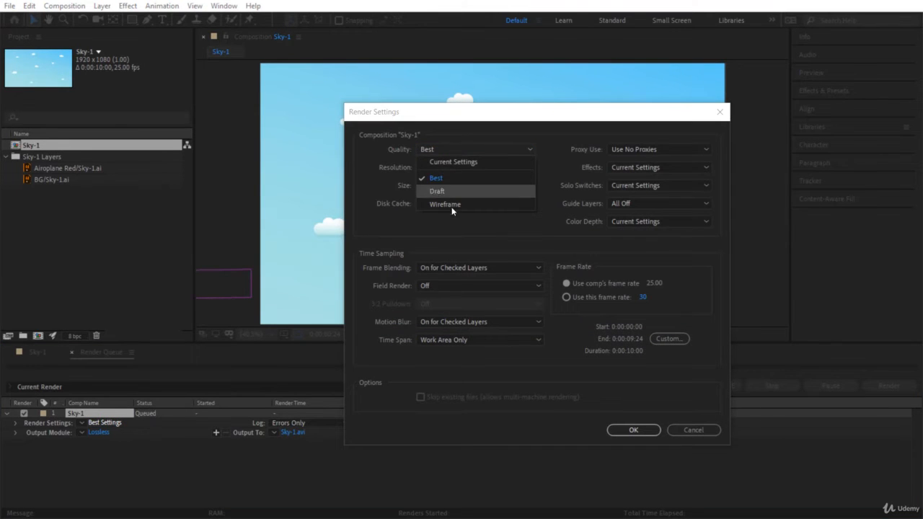
left_click(380, 194)
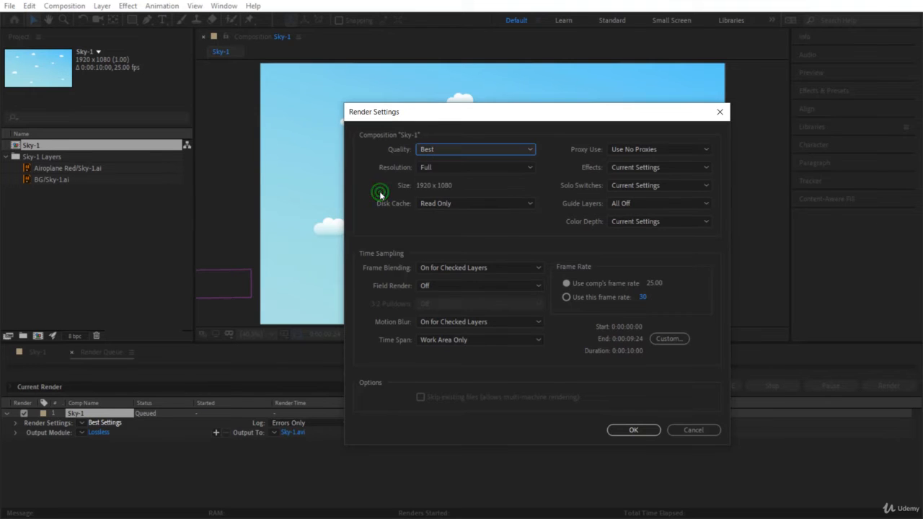
left_click(429, 167)
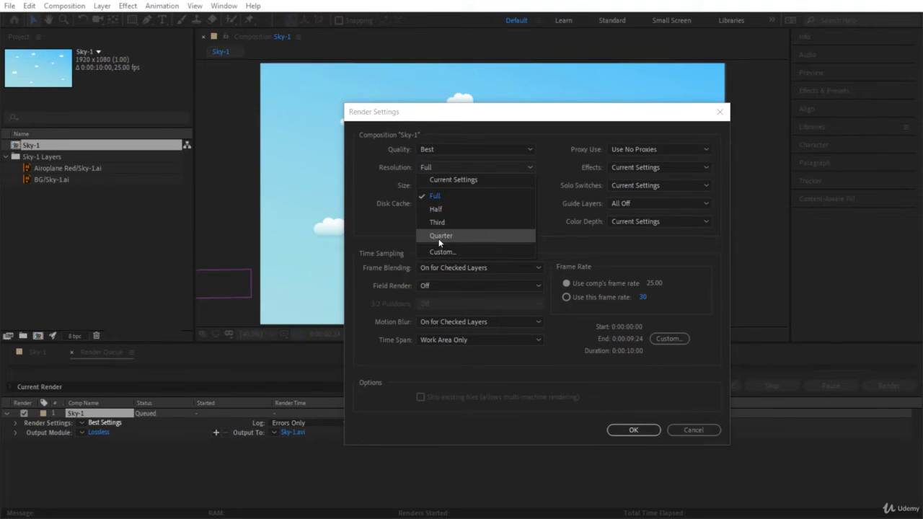
left_click(402, 217)
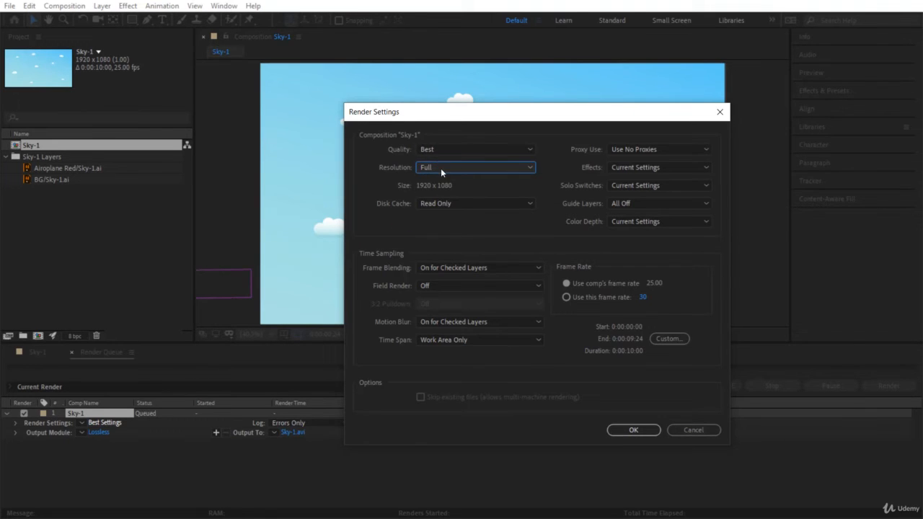
left_click(633, 431)
Set the output module's format to QuickTime for the queued Sky-1 render.
left_click(103, 432)
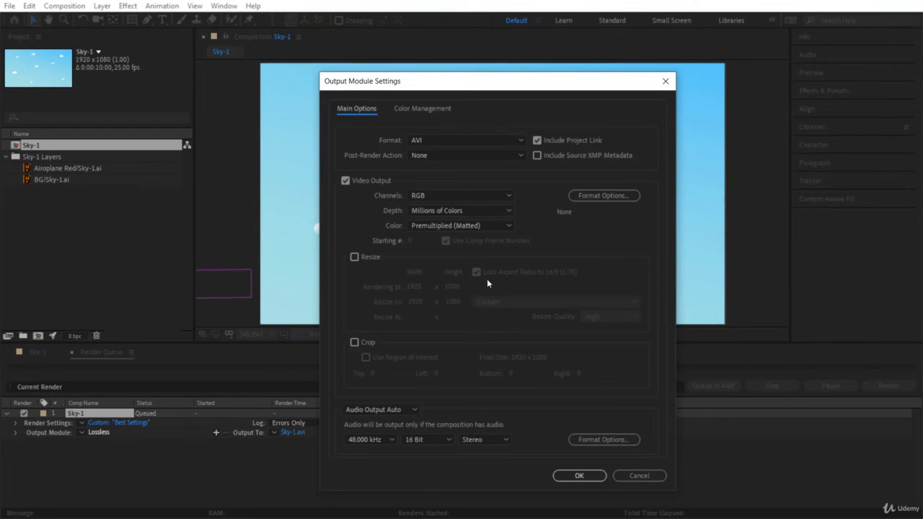
left_click(426, 139)
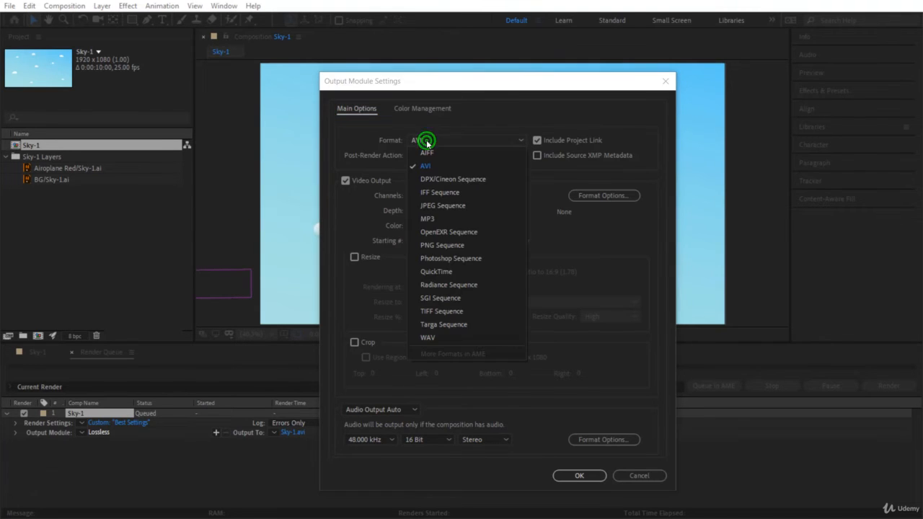
left_click(442, 271)
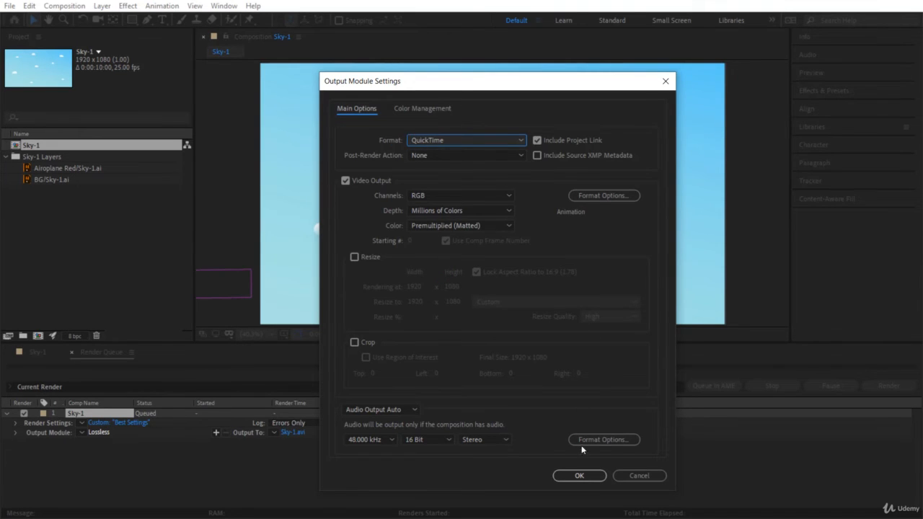
left_click(579, 476)
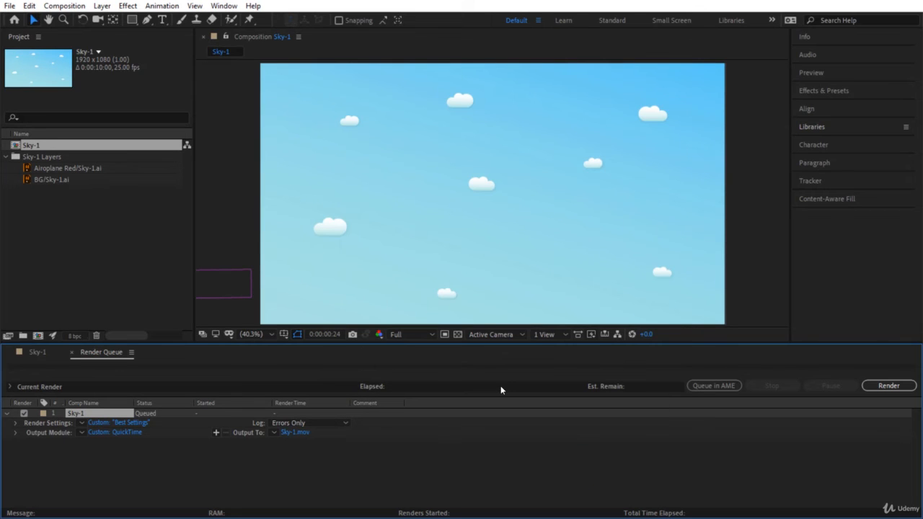
Set the output file to Sky-1 as a QuickTime movie in the AE - Projects folder and render the queue.
left_click(303, 431)
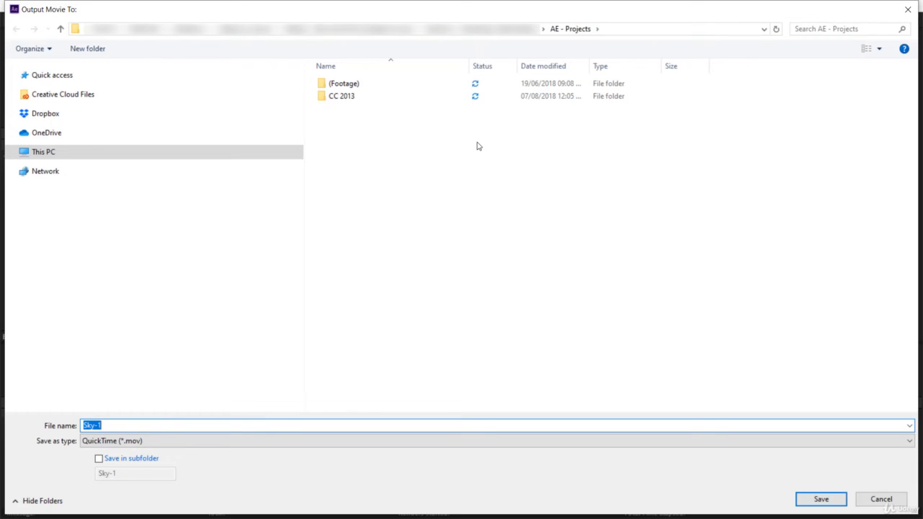
left_click(822, 499)
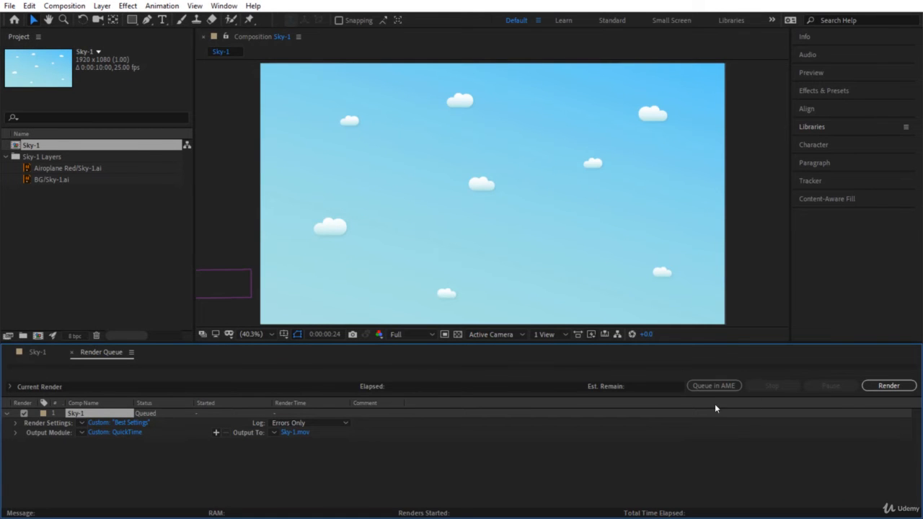
left_click(902, 386)
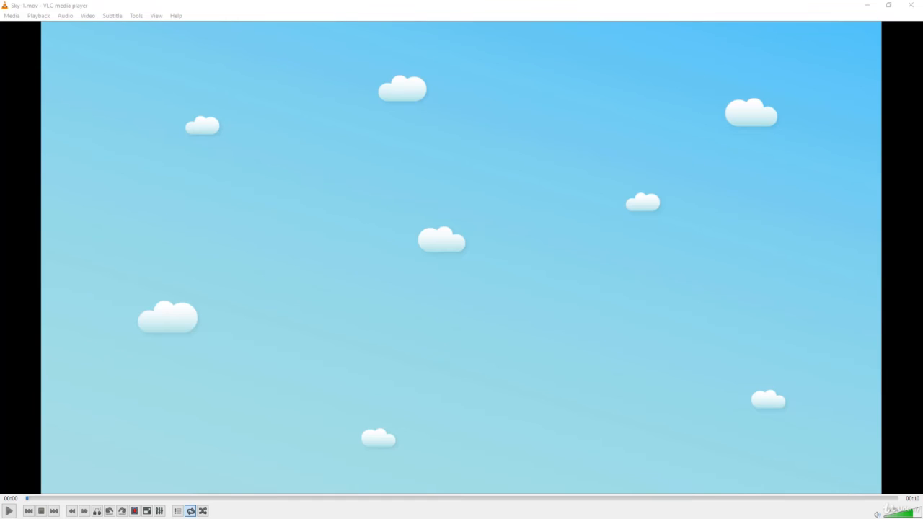
Play the rendered Sky-1.mov in VLC media player, and return to the Sky-1 timeline in After Effects.
left_click(12, 513)
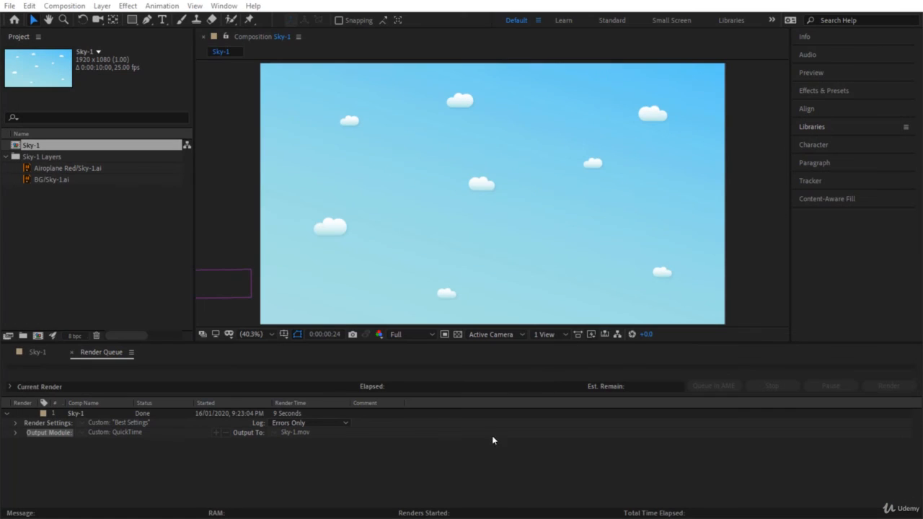
left_click(441, 444)
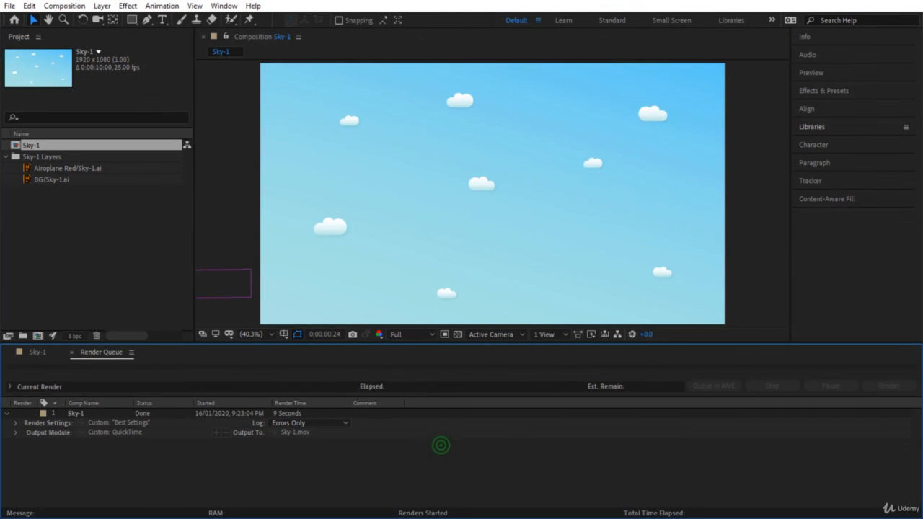
left_click(40, 351)
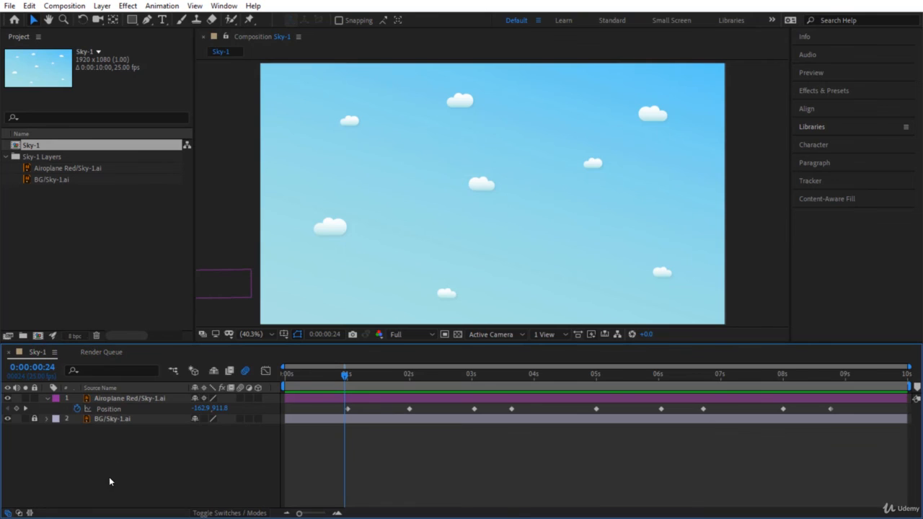